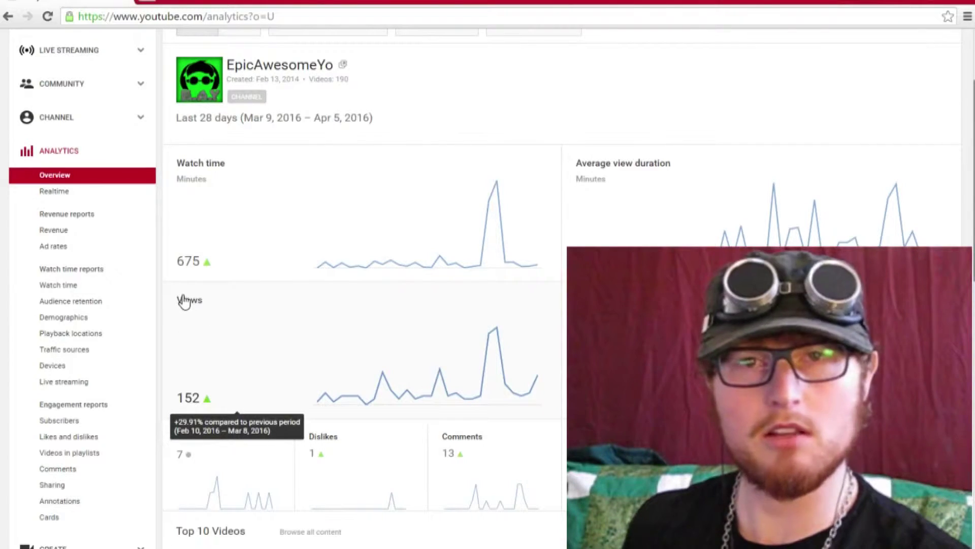
Step: Open the Watch time report showing daily channel views for Dec 31, 2015 – Mar 29, 2016
{"action": "left_click", "coordinate": [183, 300]}
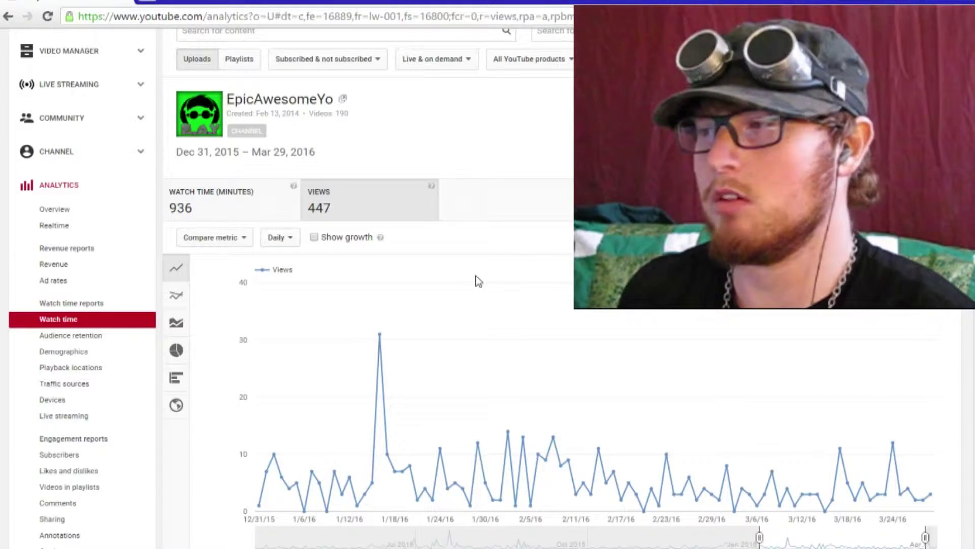
{"action": "scroll", "coordinate": [475, 280], "scroll_direction": "down", "scroll_amount": 2}
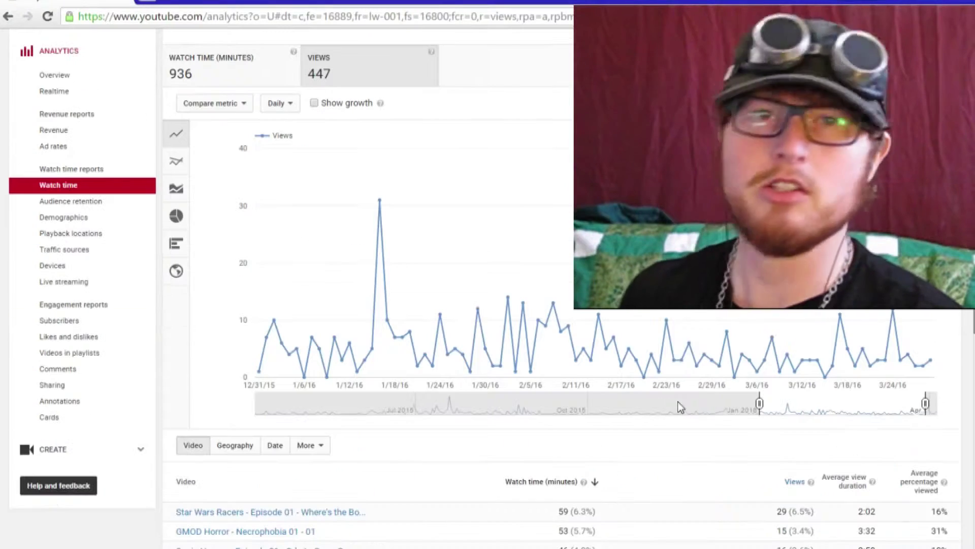
{"action": "left_click_drag", "start_coordinate": [758, 402], "coordinate": [817, 401]}
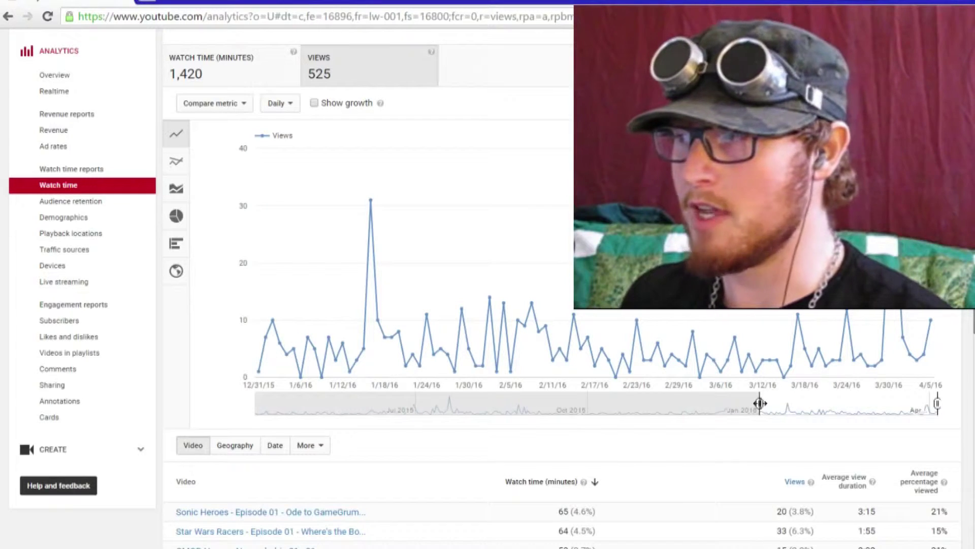
Step: Drag the date-range slider so the views chart spans Apr 6, 2015 to Apr 5, 2016
{"action": "left_click_drag", "start_coordinate": [760, 403], "coordinate": [194, 394]}
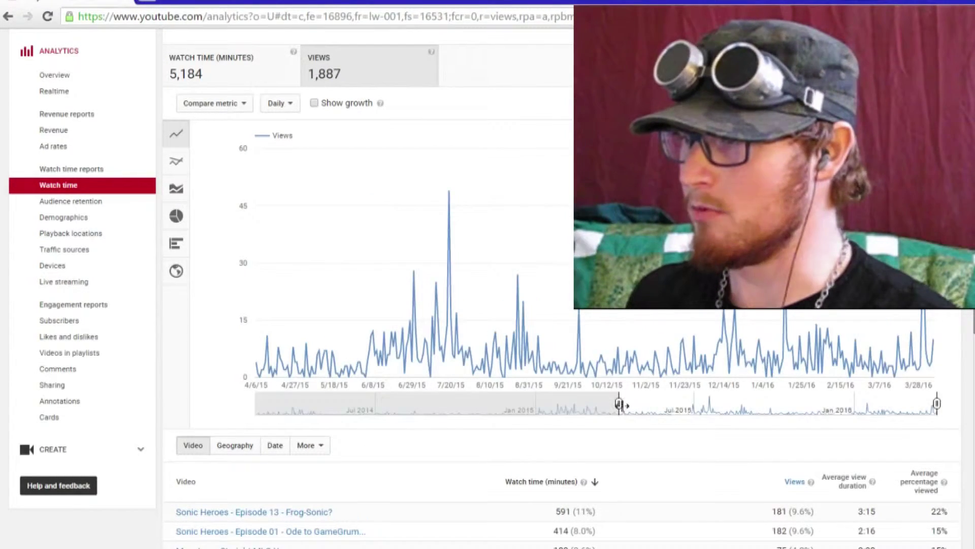
{"action": "left_click_drag", "start_coordinate": [619, 404], "coordinate": [255, 403]}
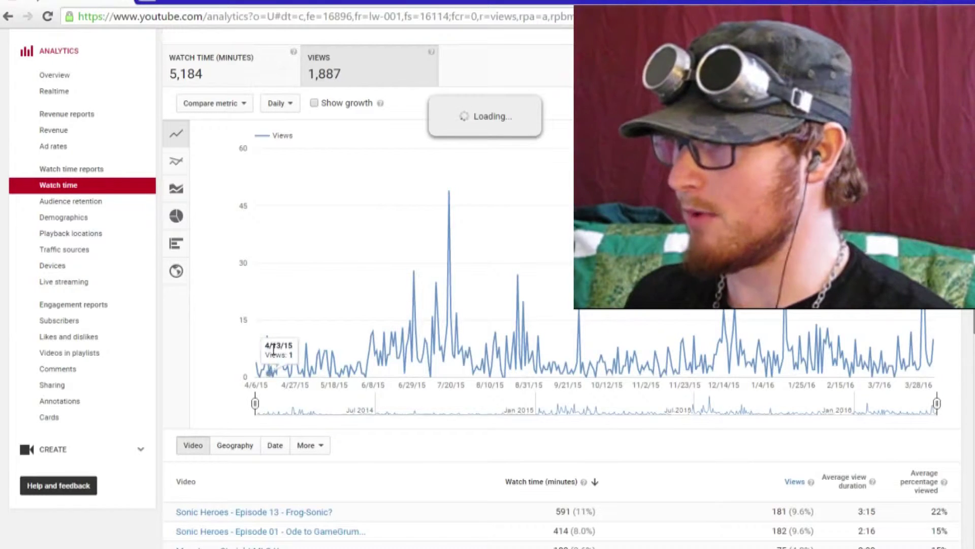